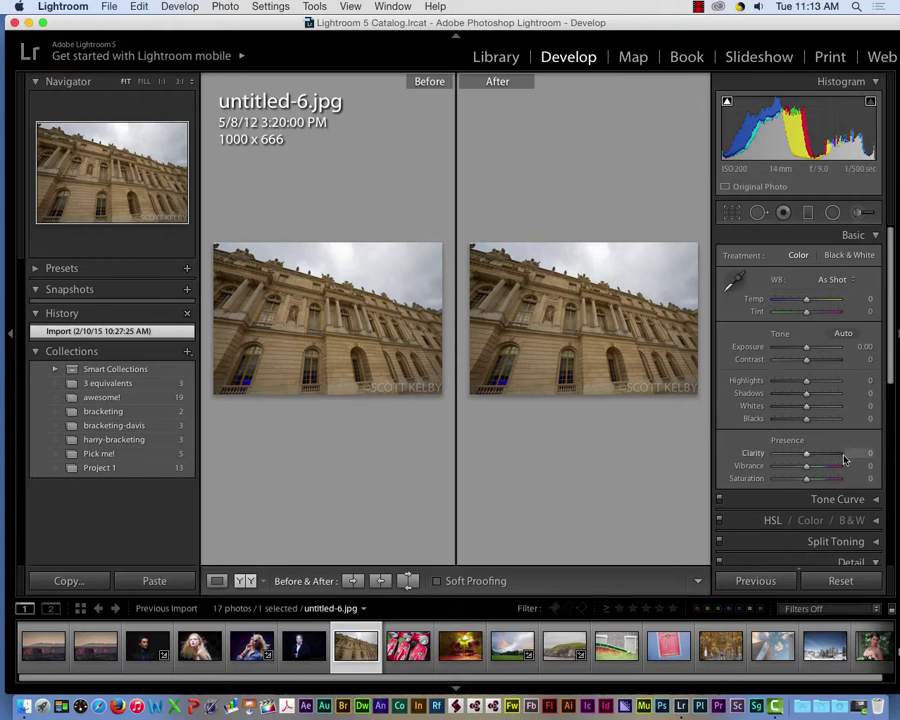
Step: Raise the Clarity of the building photo untitled-6.jpg to +54
click(550, 315)
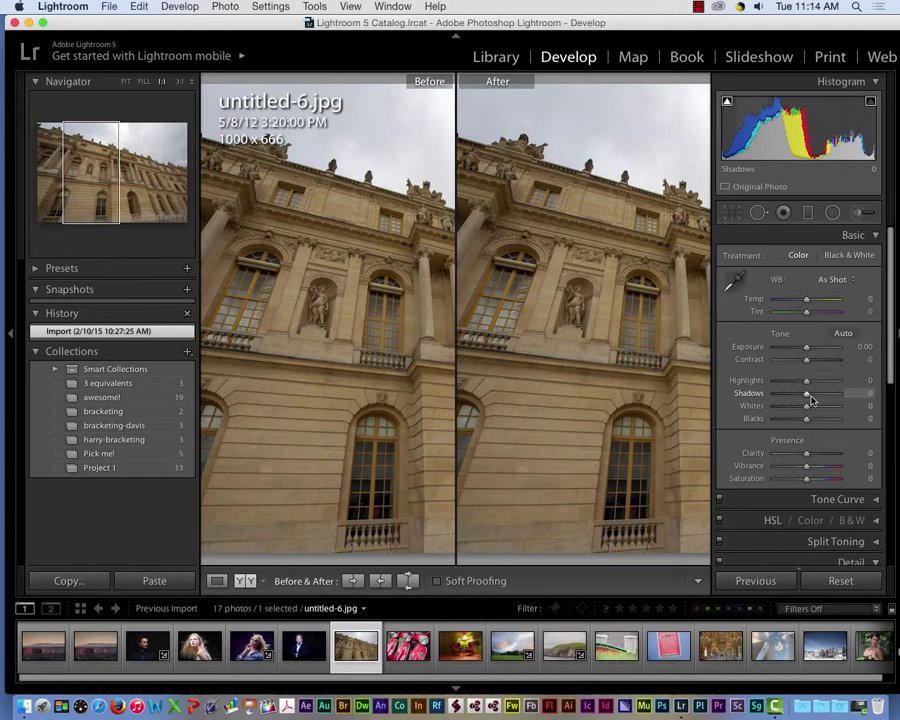
key(z)
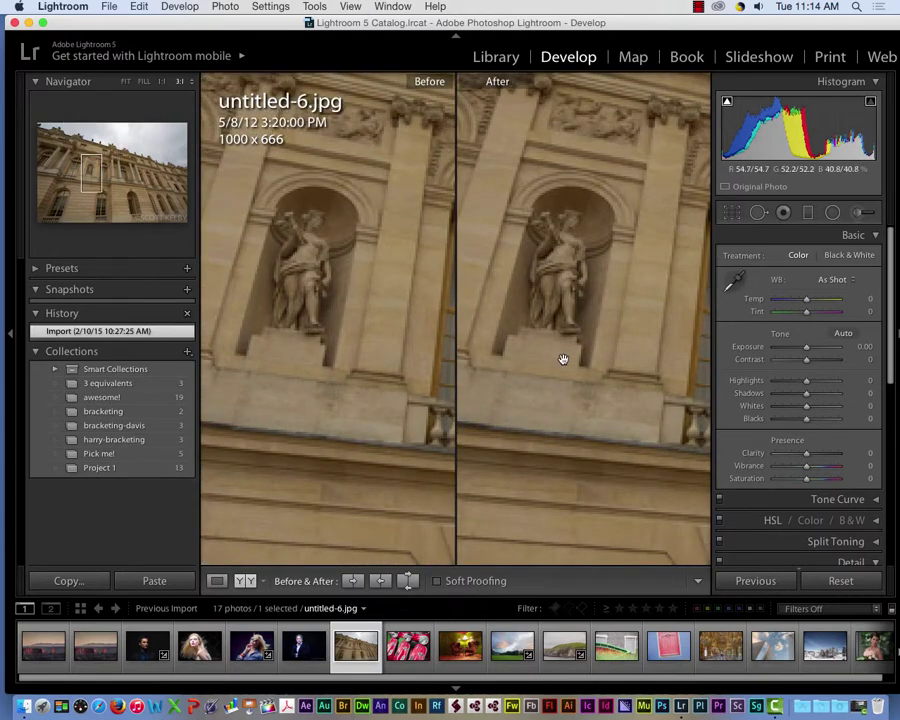
click(499, 361)
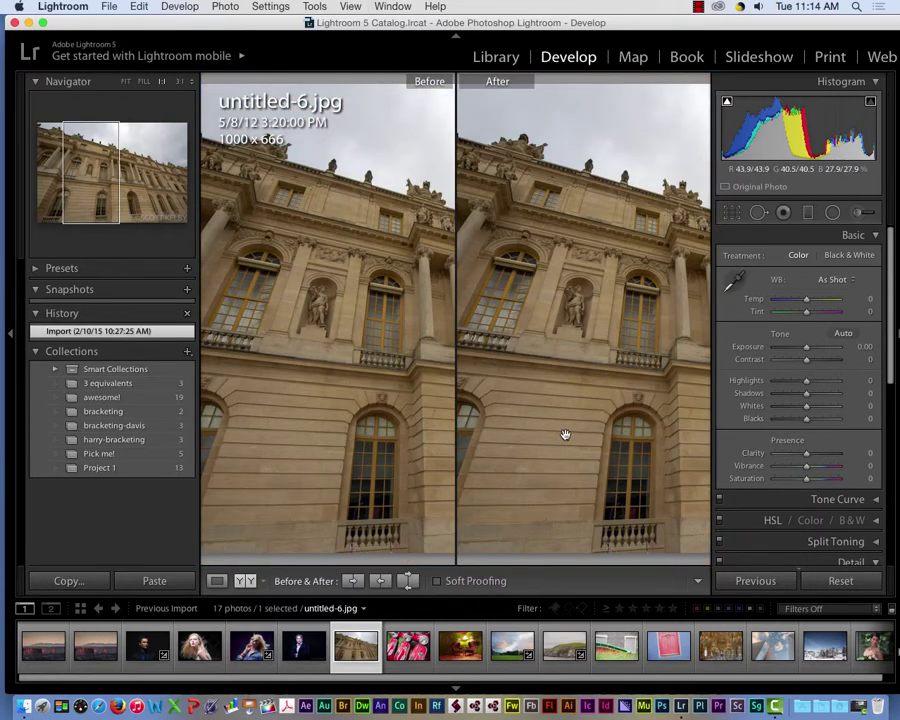
drag(805, 456, 825, 458)
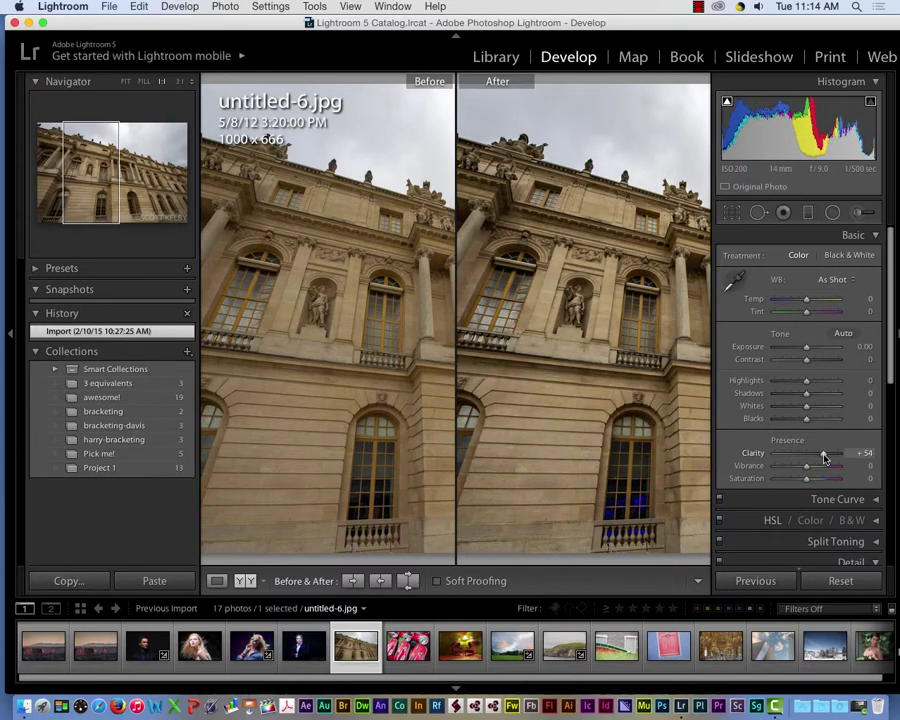
Step: Compare the before and after versions of the building photo at full-frame and magnified views, examining the stonework, windows and rooftop statues
click(570, 366)
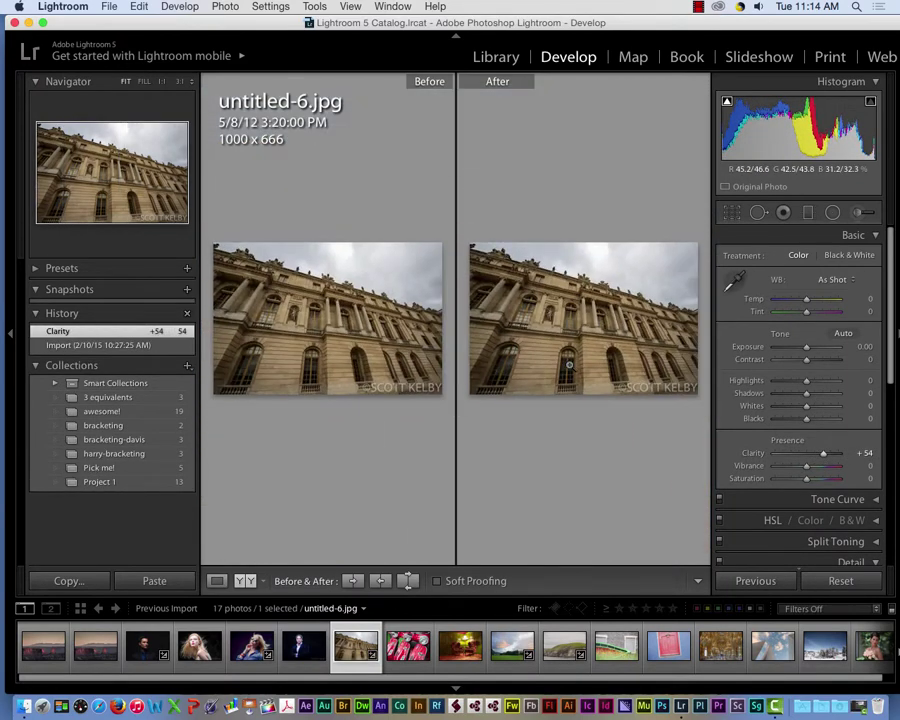
click(568, 364)
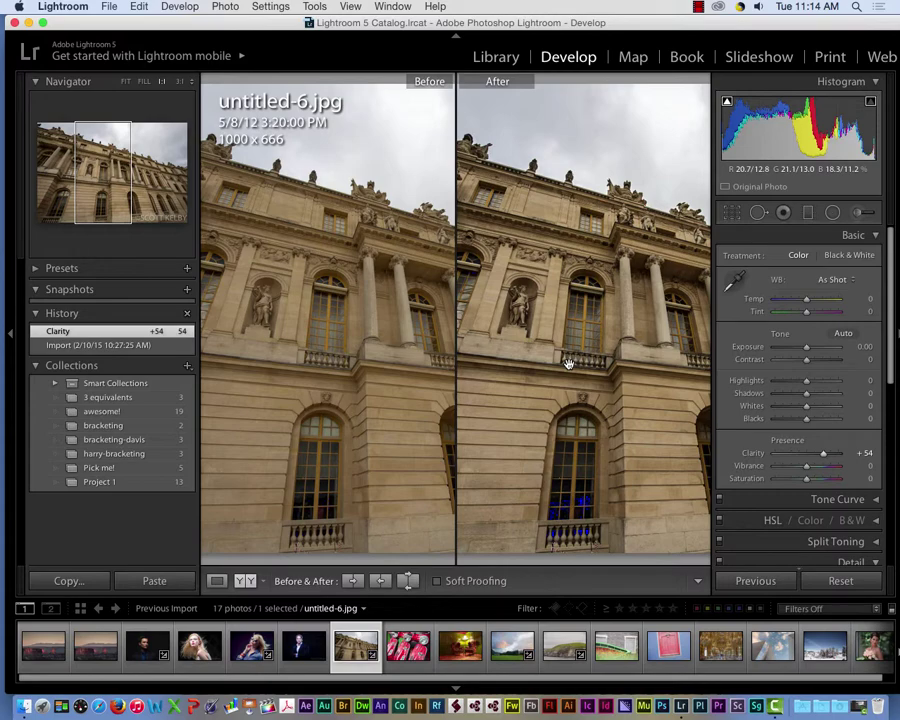
click(567, 363)
click(546, 294)
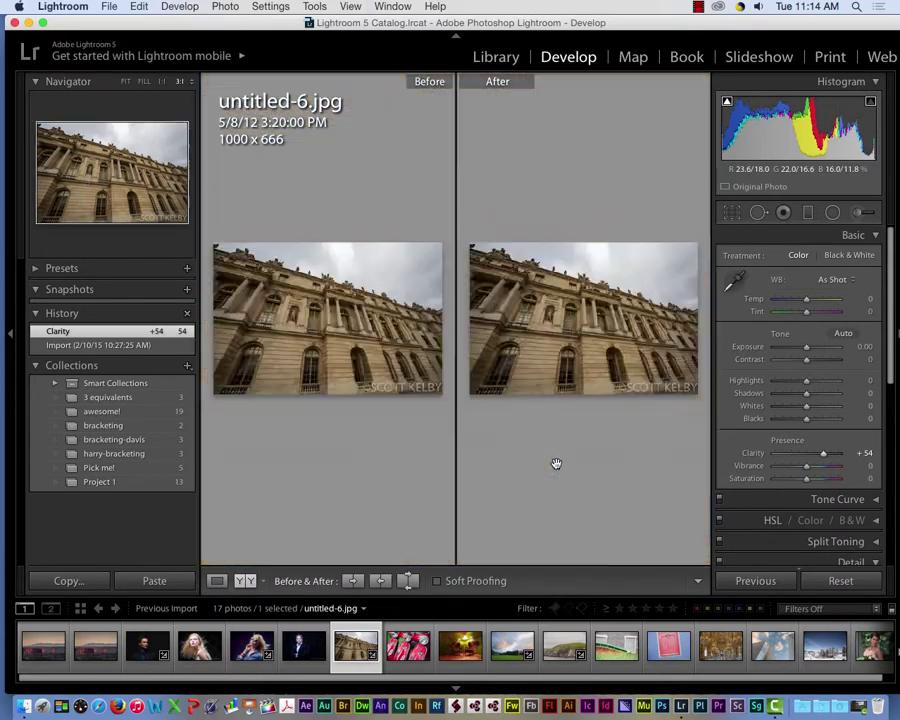
click(556, 463)
drag(551, 178, 550, 515)
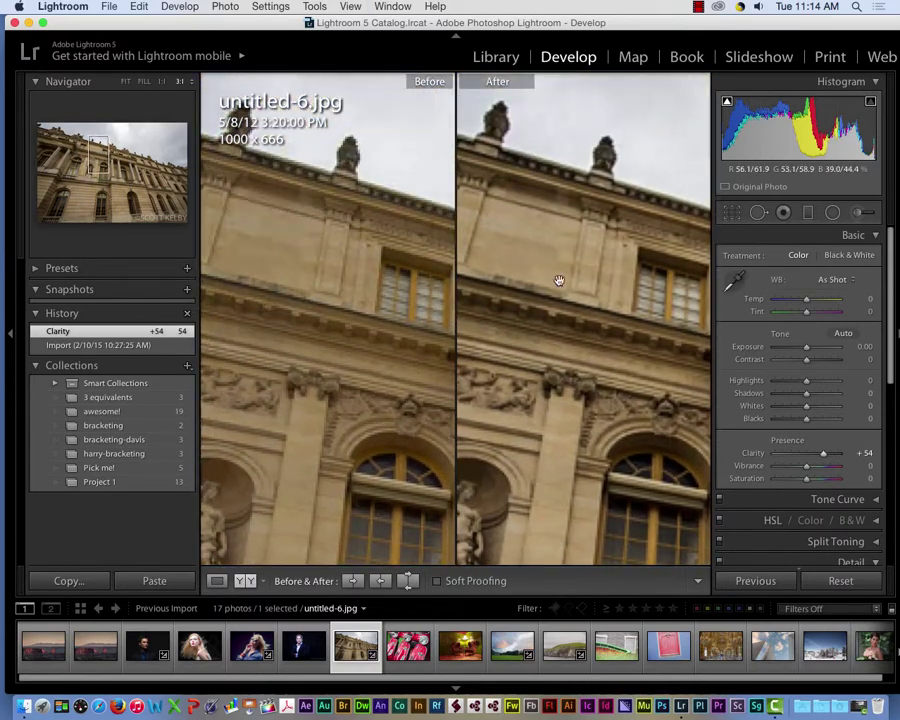
drag(559, 280, 552, 344)
key(super+minus)
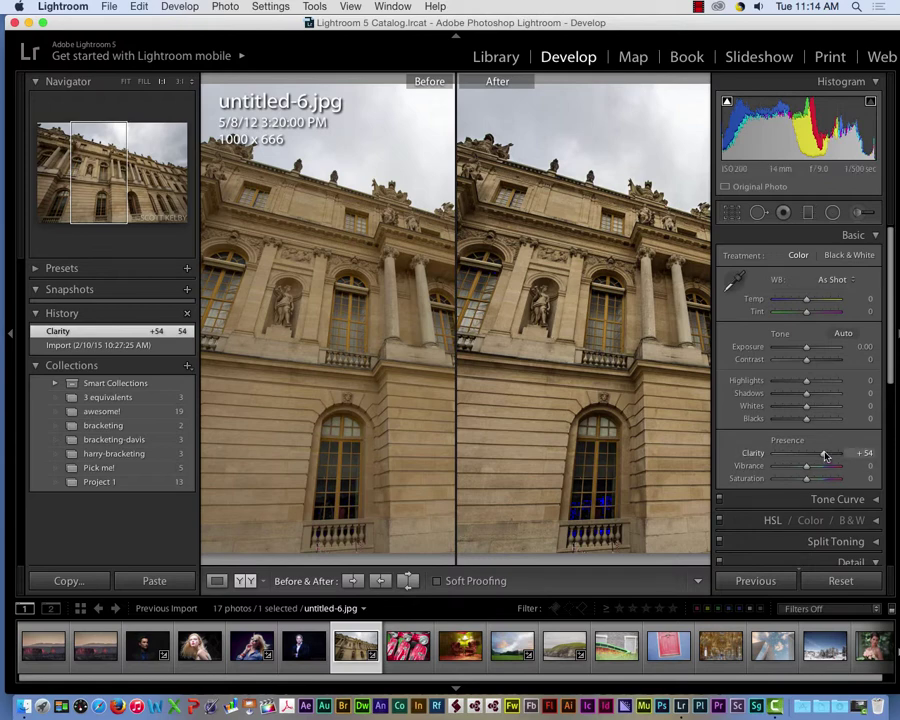
Step: Try the building photo's Clarity at −100 and bring it back to −1
drag(825, 456, 742, 459)
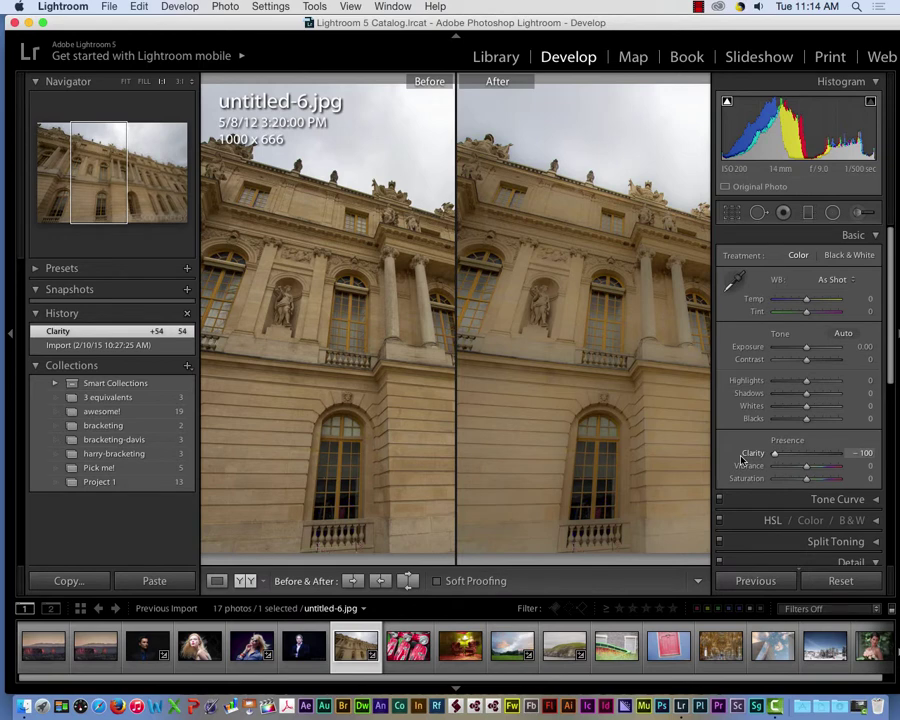
drag(742, 459, 807, 458)
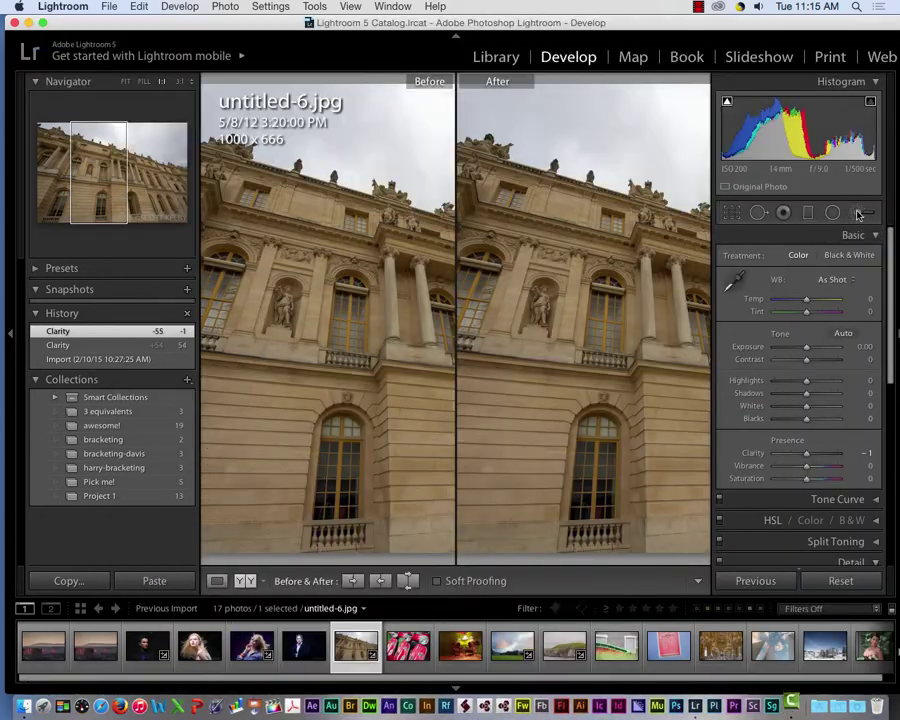
Step: Switch to Camtasia 2 to dismiss its export notice, and raise the building photo's Clarity to +29 in Lightroom
click(790, 706)
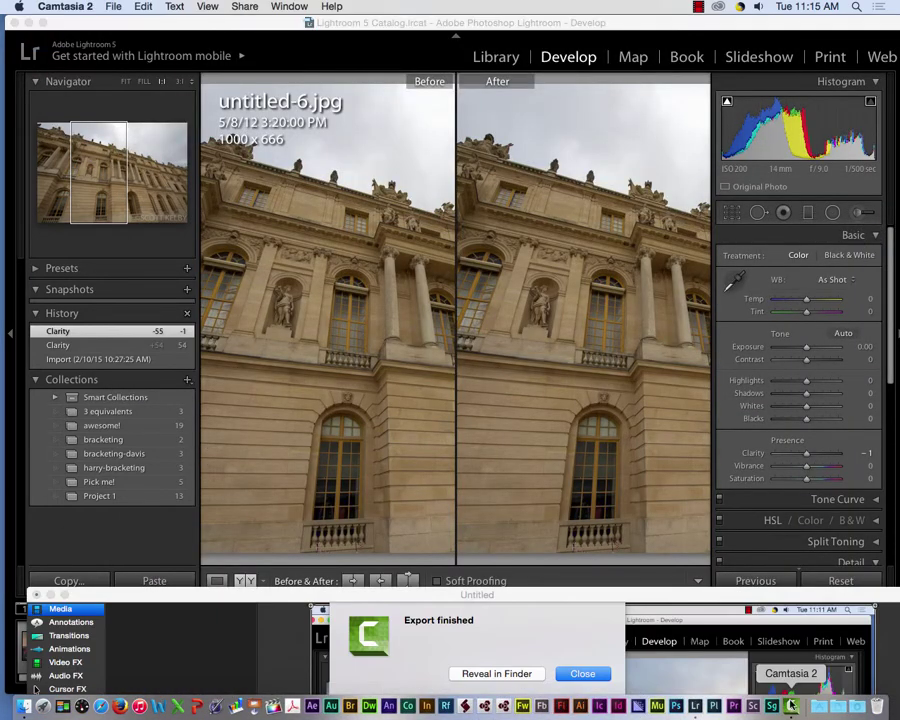
click(585, 674)
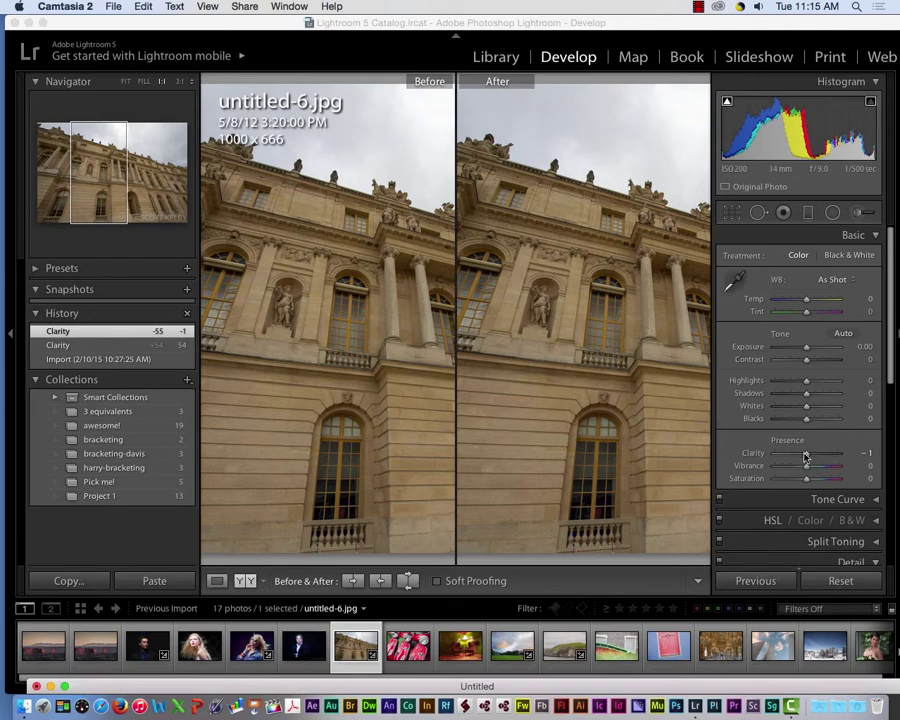
drag(805, 456, 815, 457)
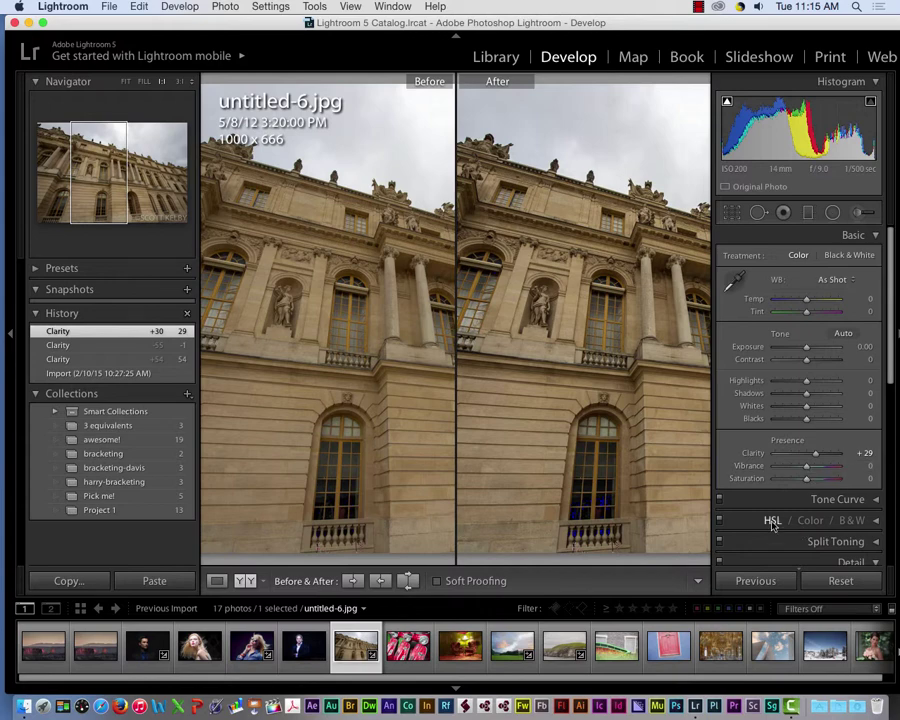
Step: Open the snow photo untitled-15.jpg and try Vibrance at −3 with Saturation at +100, checking the whole image
click(831, 650)
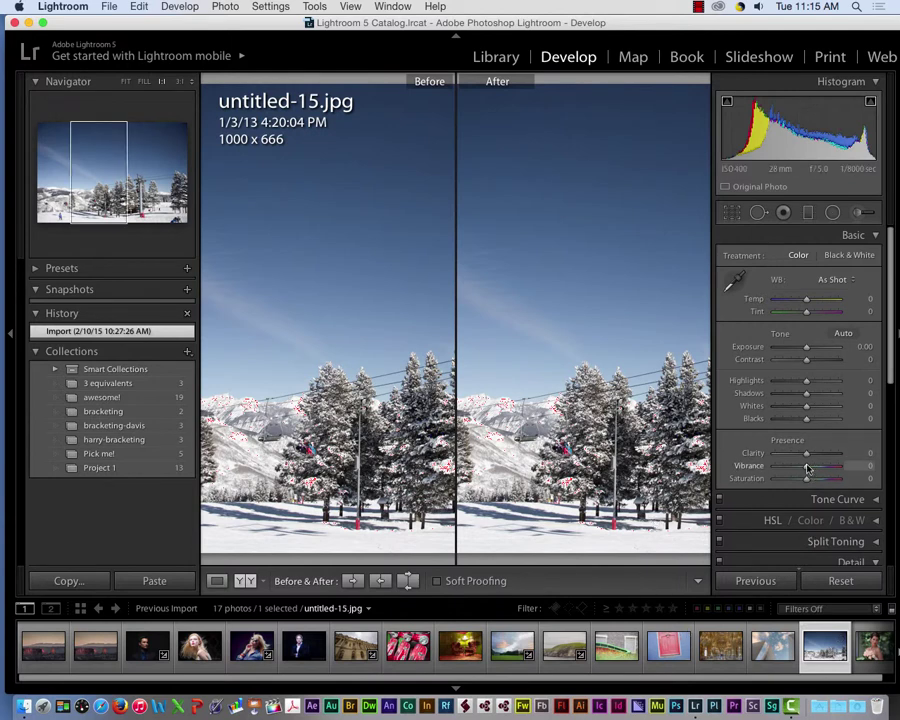
mouse_move(807, 468)
mouse_down()
mouse_move(829, 468)
mouse_move(778, 470)
mouse_move(813, 470)
mouse_move(806, 473)
mouse_up()
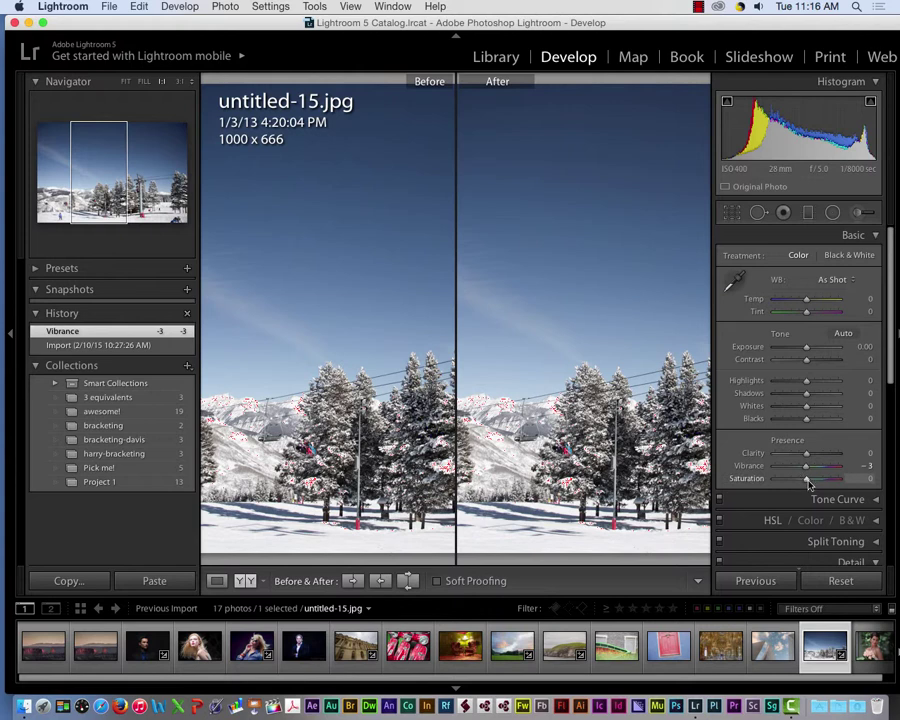
drag(809, 484, 860, 484)
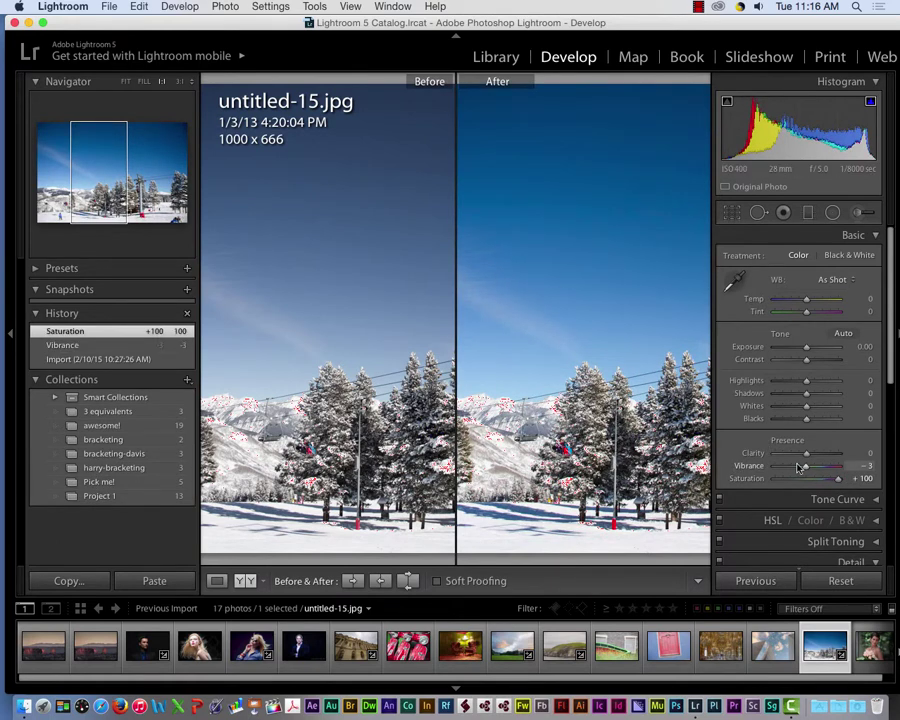
drag(805, 466, 807, 470)
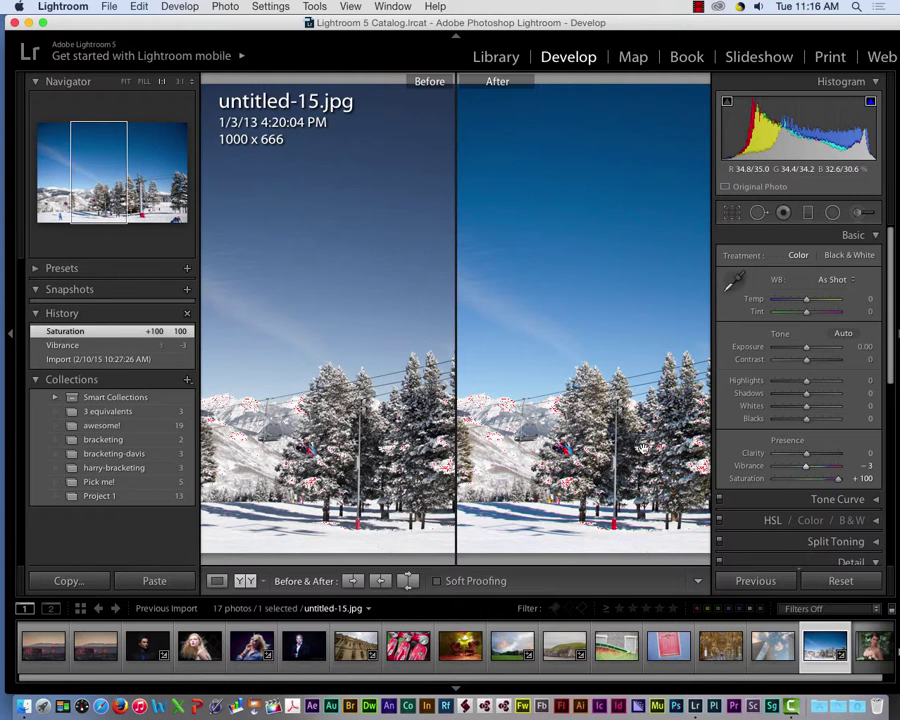
click(641, 448)
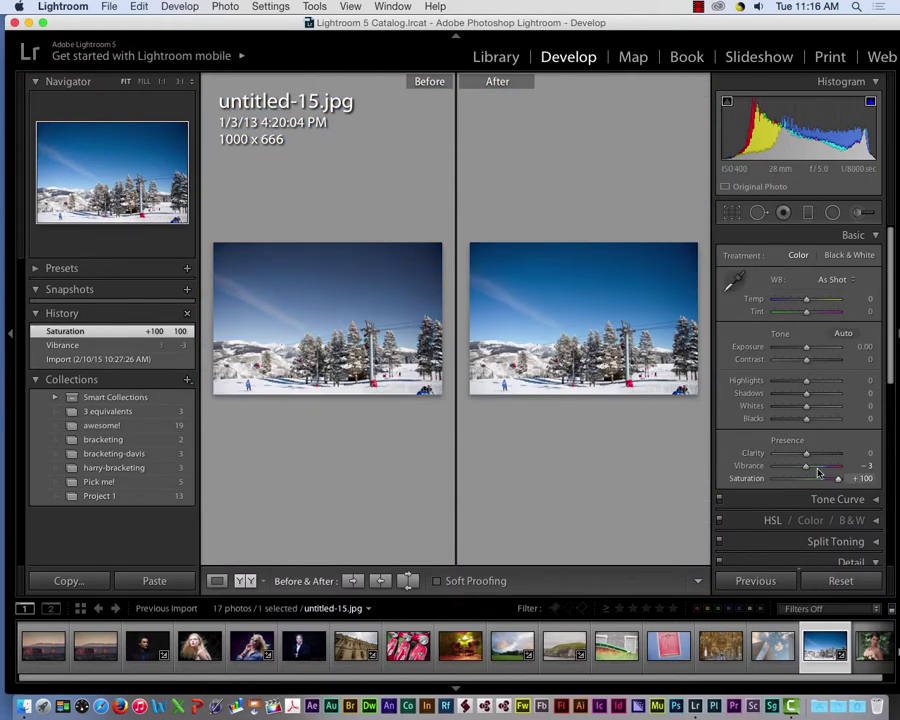
Step: Reset the snow photo's Saturation to 0, set Vibrance to +55, and compare before and after around the chairlift tower
drag(840, 483, 823, 469)
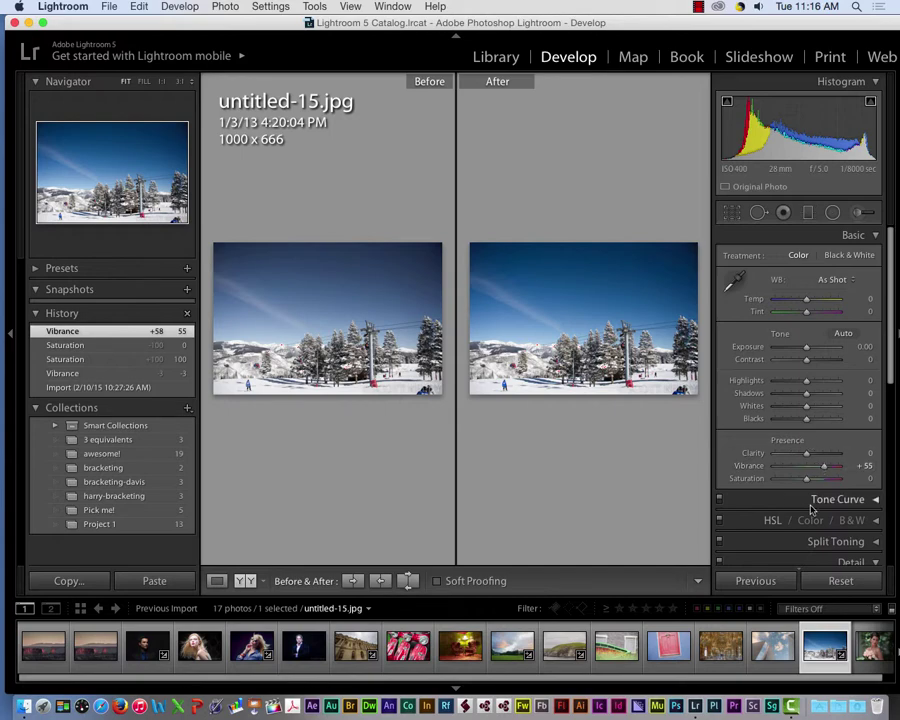
click(620, 379)
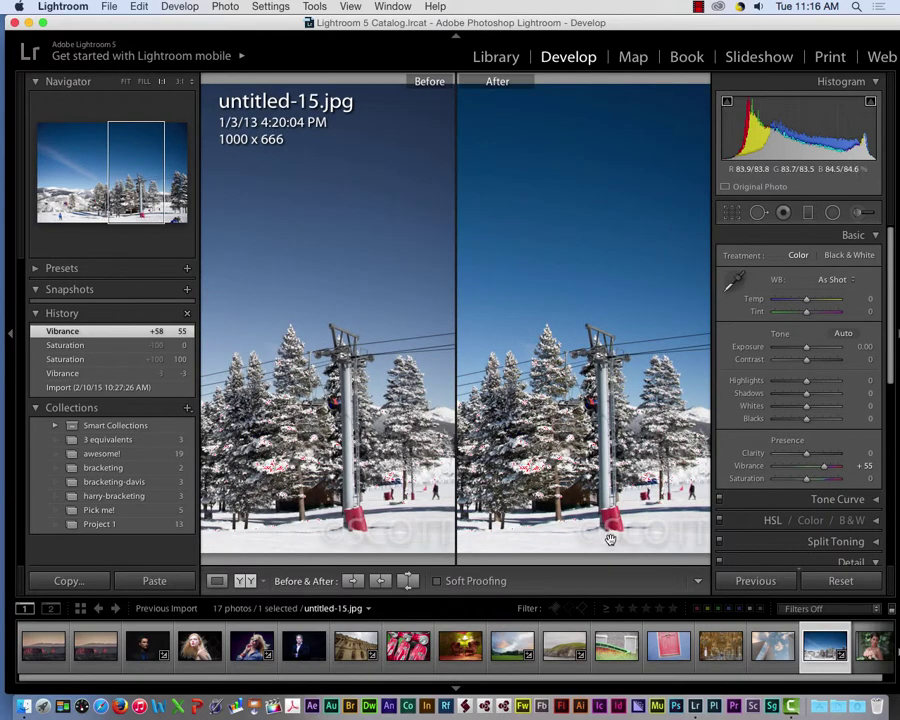
drag(609, 539, 572, 497)
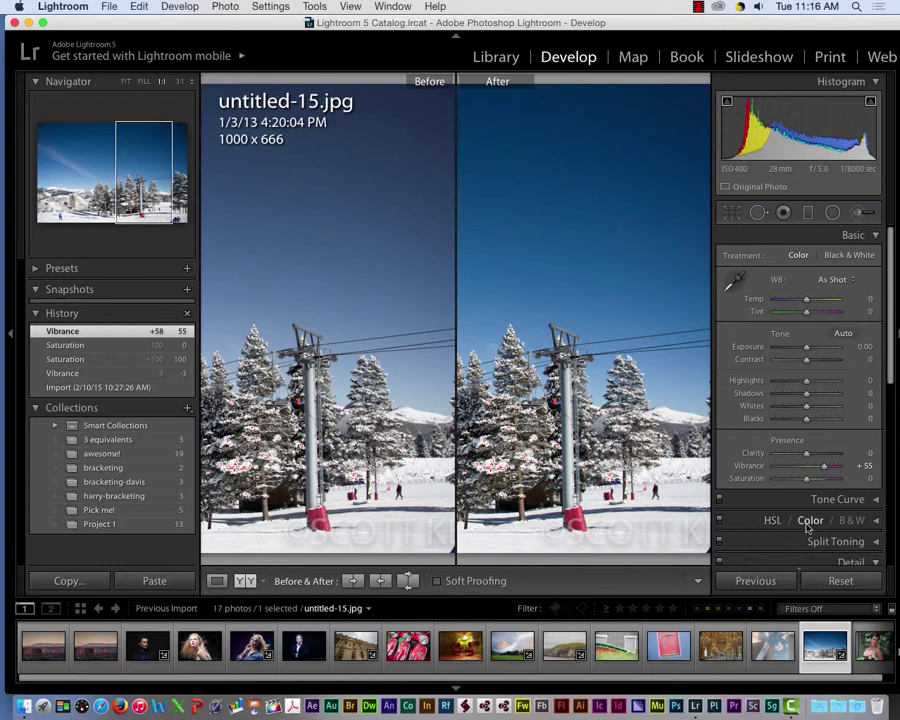
Step: Shift the Red hue of the snow photo to −6 in the HSL adjustments
click(874, 520)
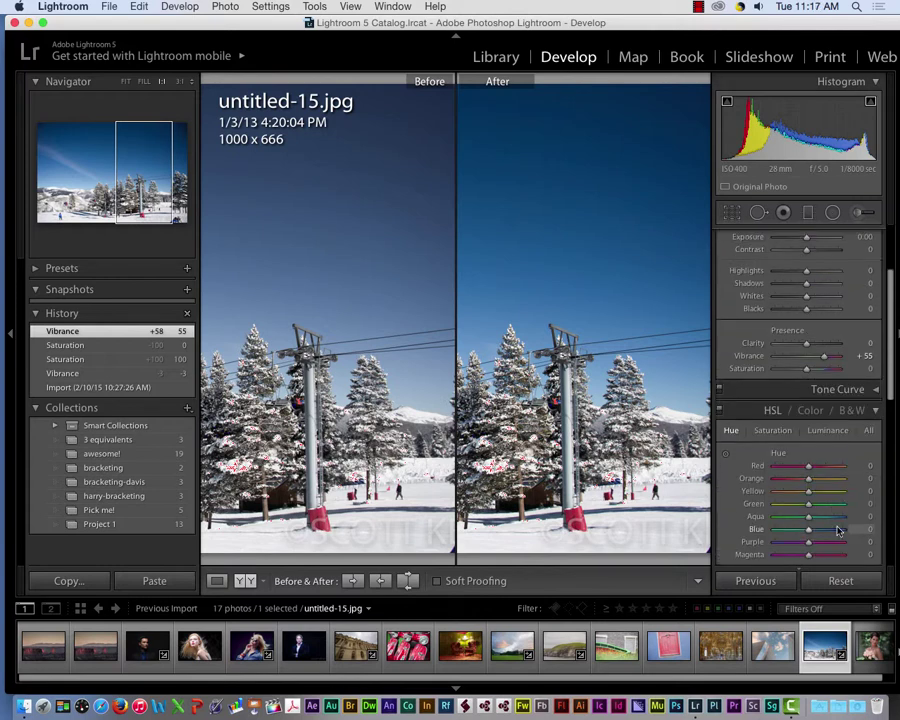
scroll(826, 505, down, 1)
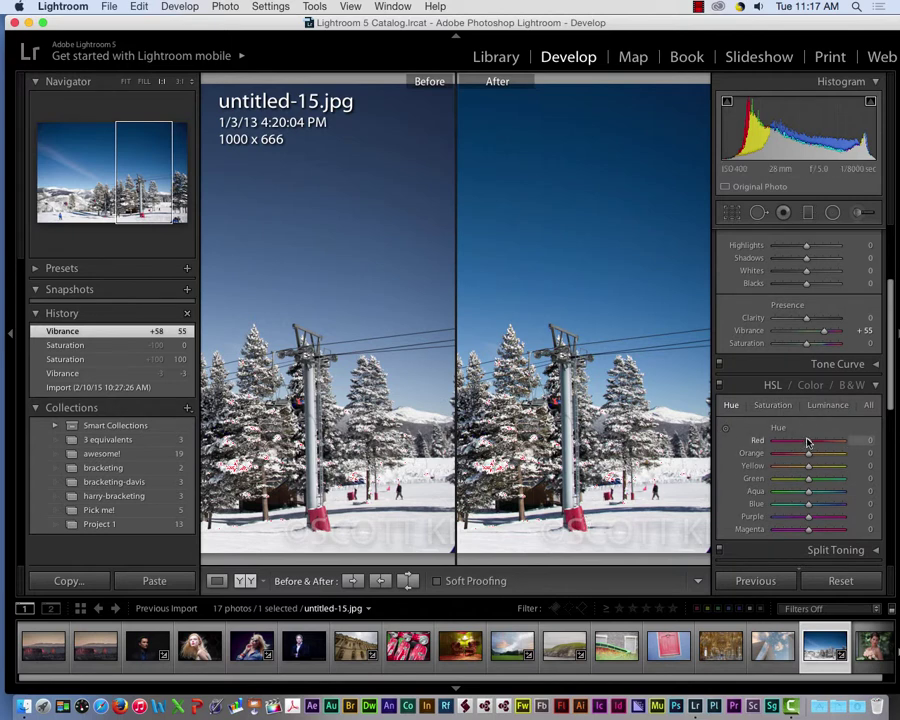
drag(809, 446, 840, 443)
Step: Try the HSL Red saturation at +87, reduce it to +4, and bring up the Luminance adjustments
click(772, 405)
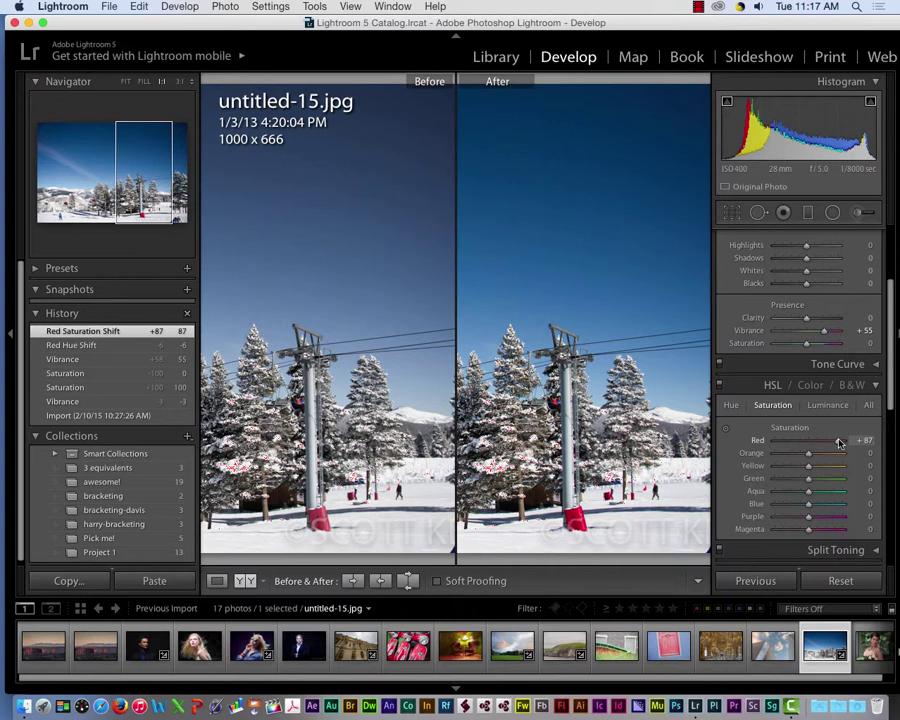
drag(840, 442, 809, 445)
click(828, 410)
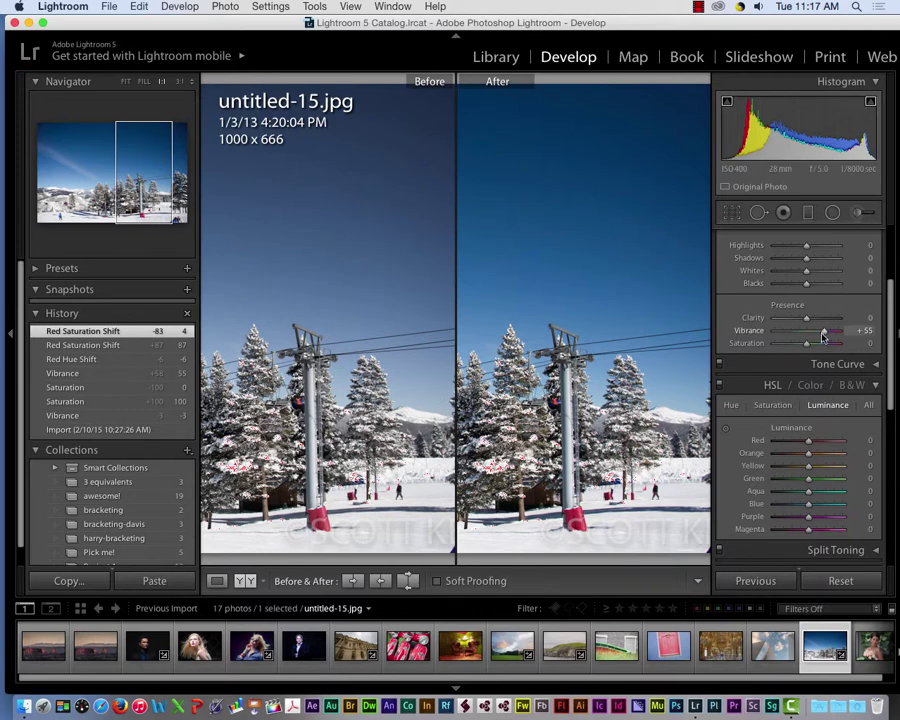